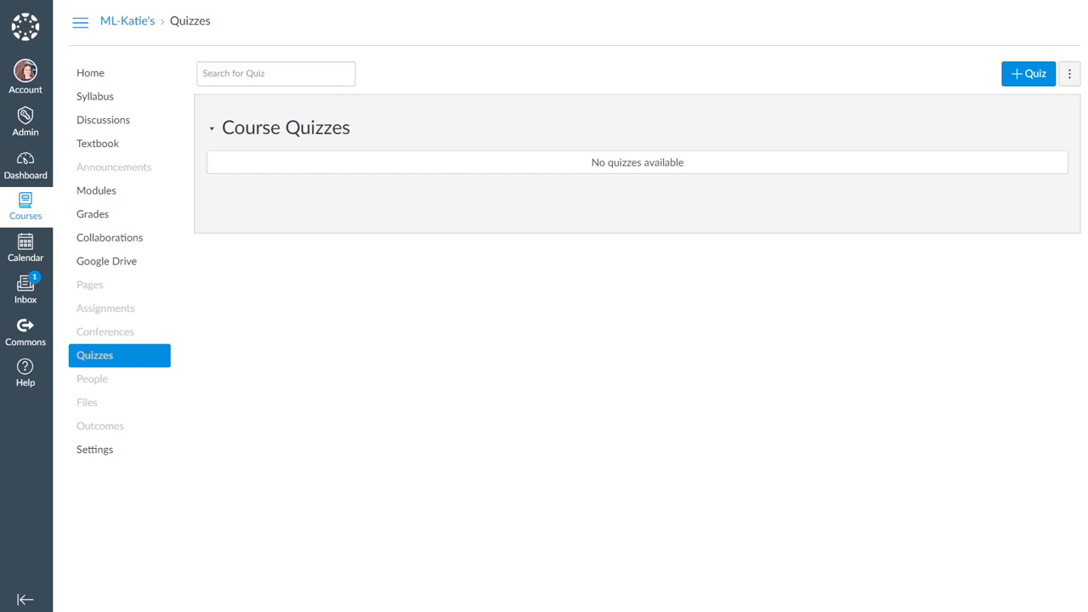
Step: From Canvas Quizzes, open Manage Question Banks and confirm the course has no banks yet
click(93, 367)
click(1069, 75)
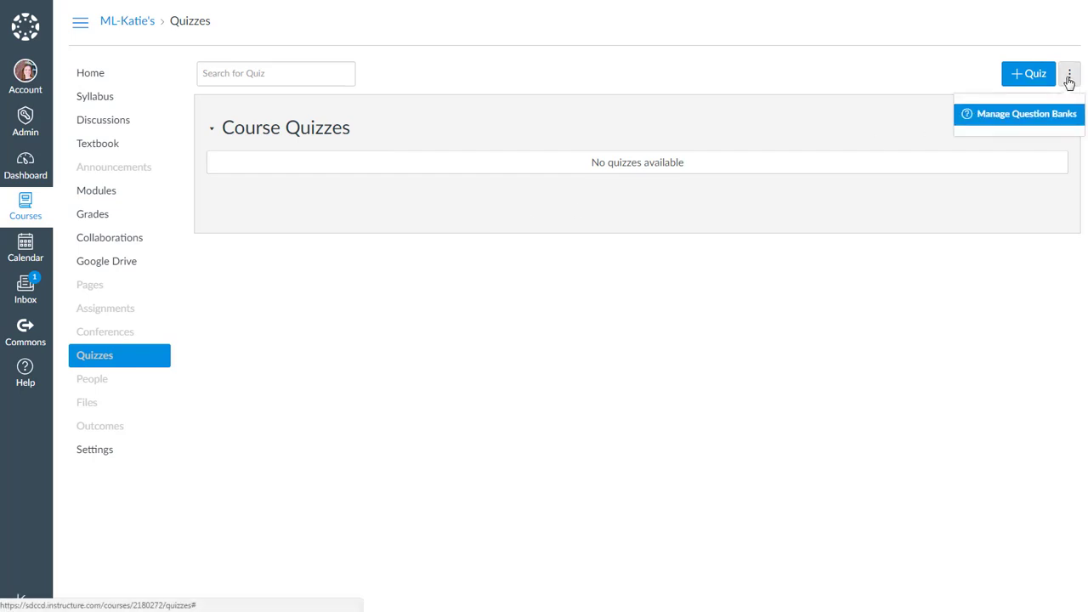
click(1020, 118)
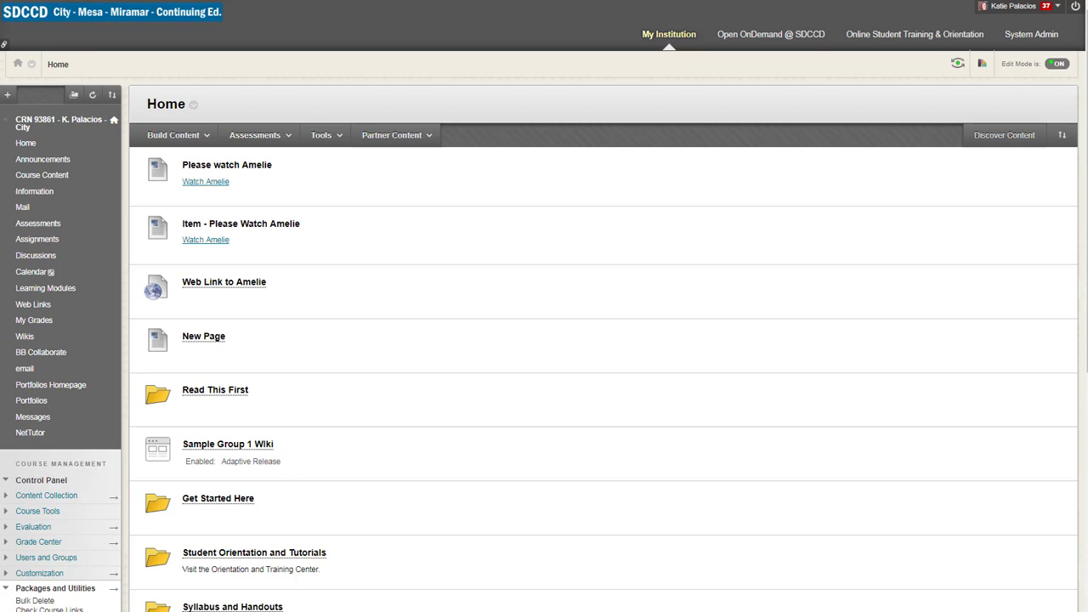
Step: In Blackboard, go through Course Tools to Tests, Surveys, and Pools and list the five question pools
scroll(49, 436, down, 2)
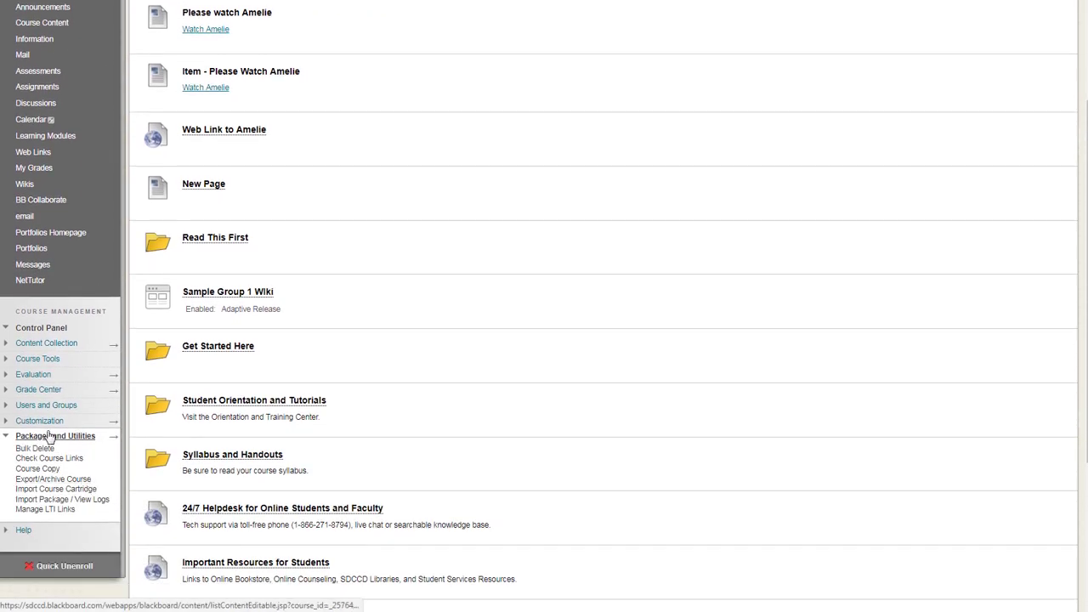
click(6, 435)
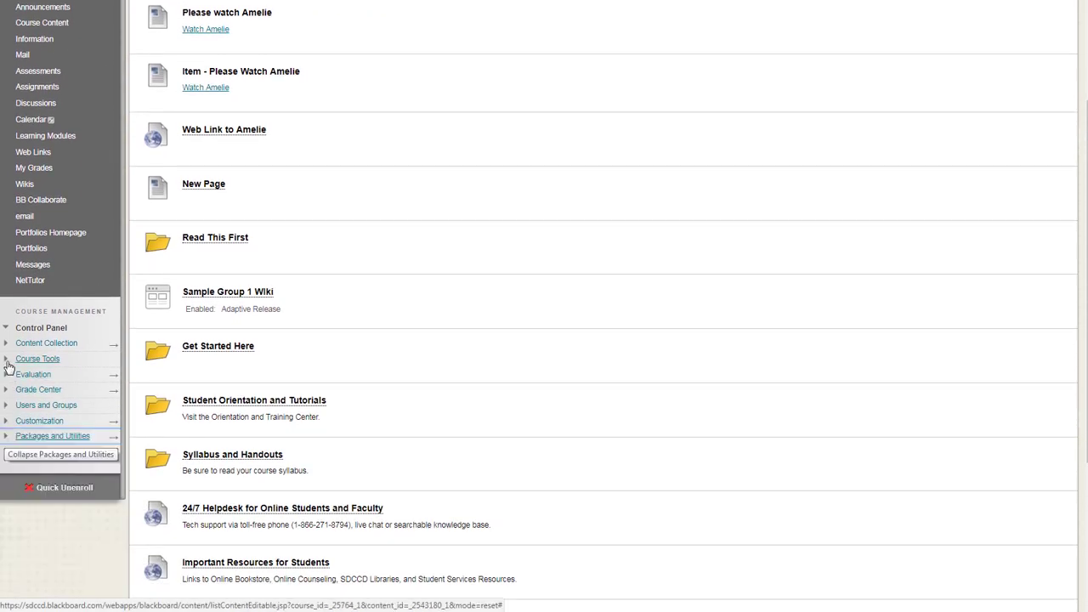
click(6, 362)
scroll(51, 544, down, 2)
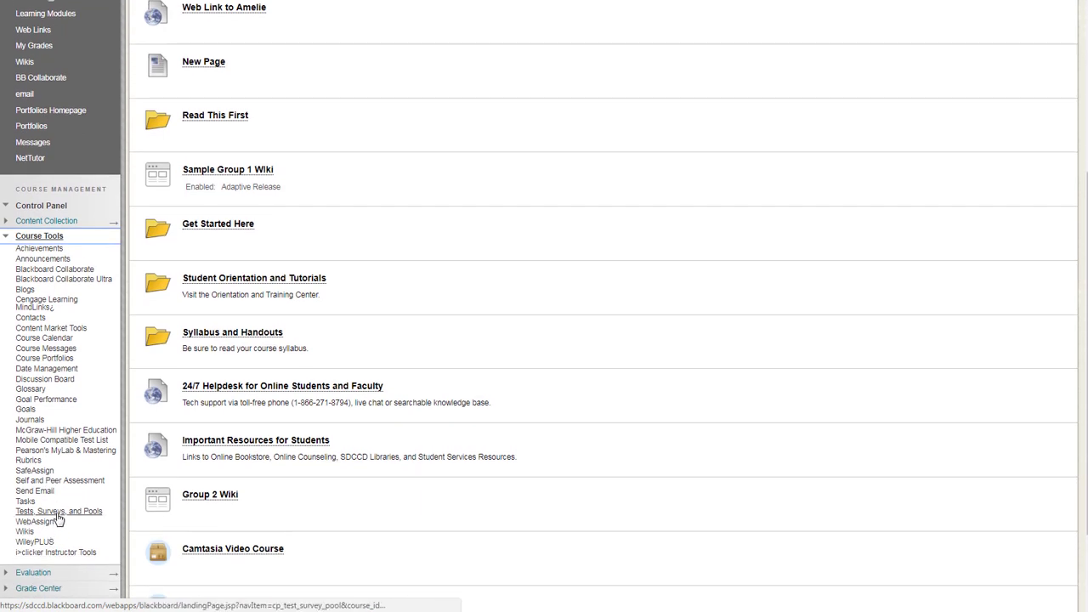
click(57, 512)
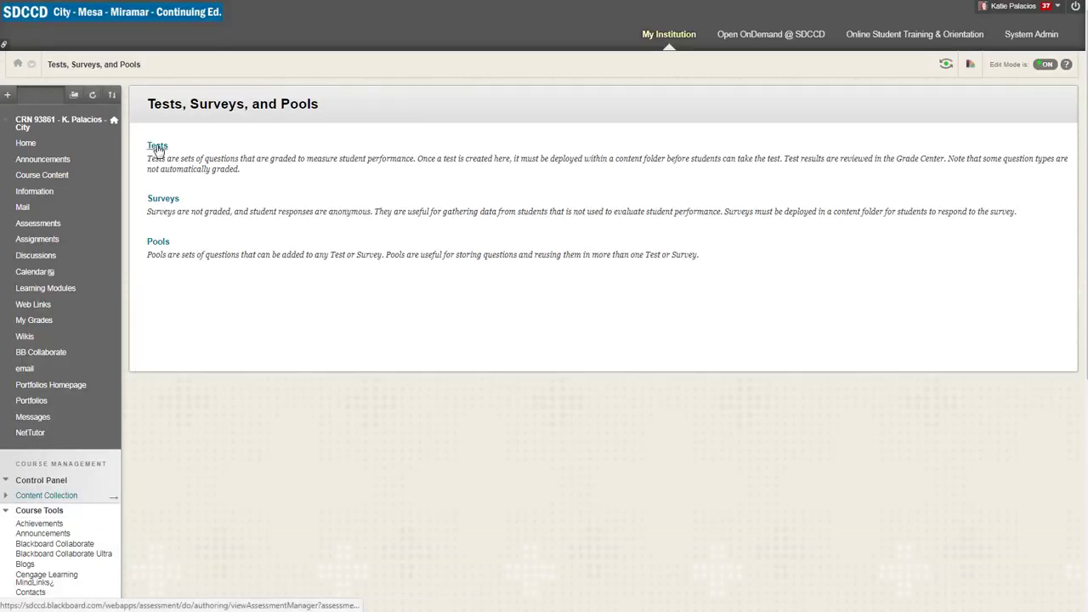
click(158, 147)
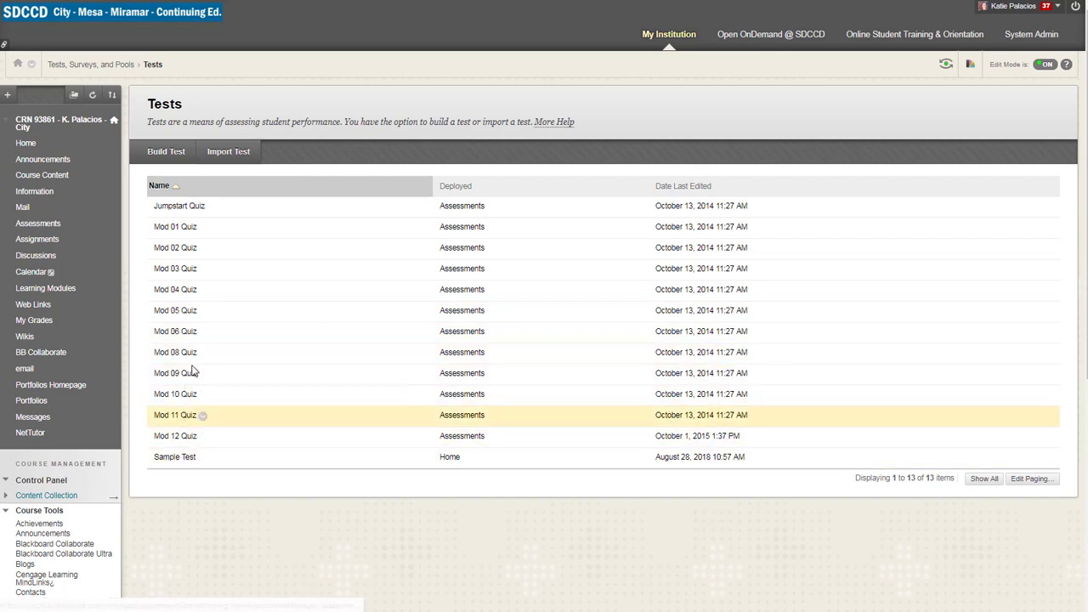
click(115, 65)
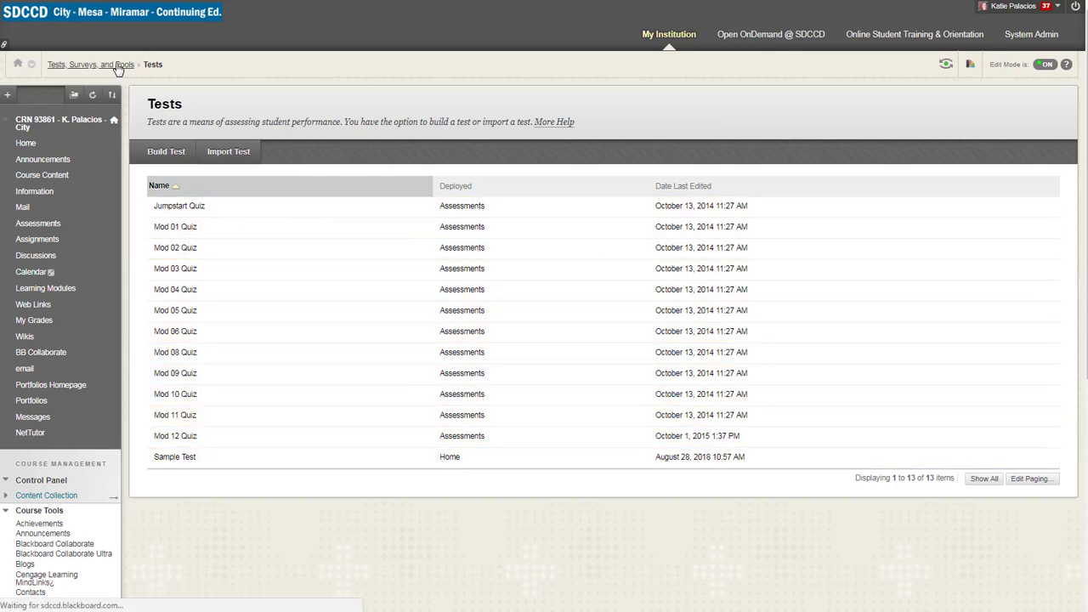
click(159, 243)
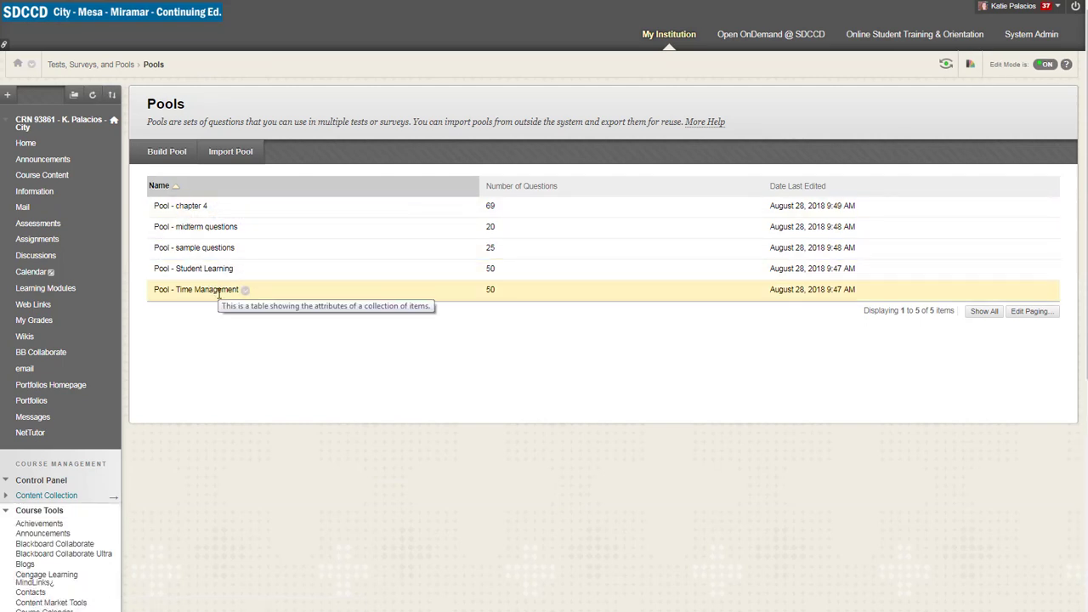
Step: Export Pool - chapter 4 (69 questions) to the local computer
click(214, 208)
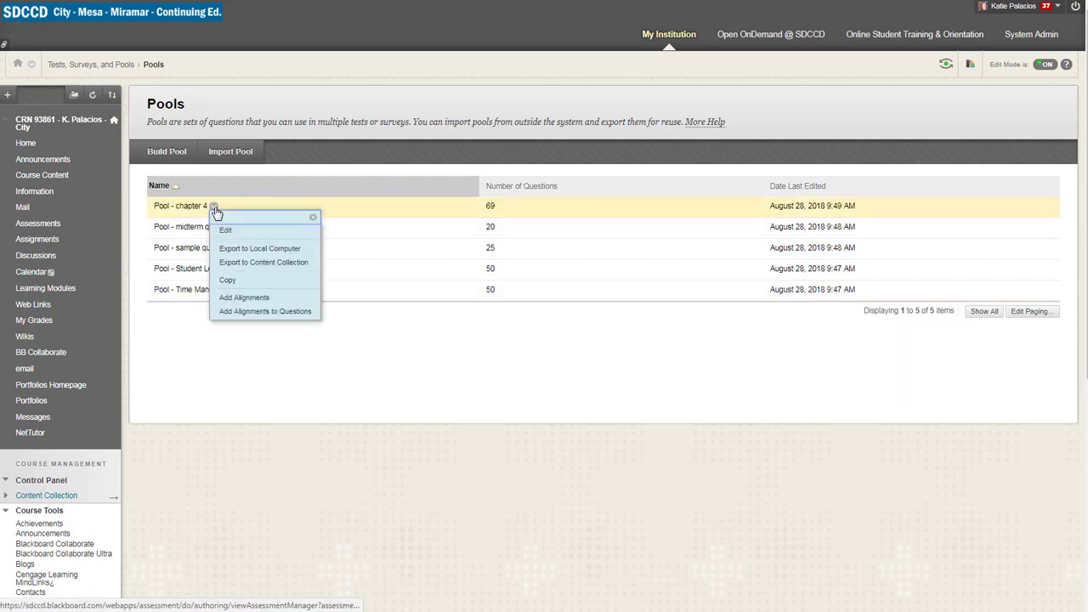
click(236, 256)
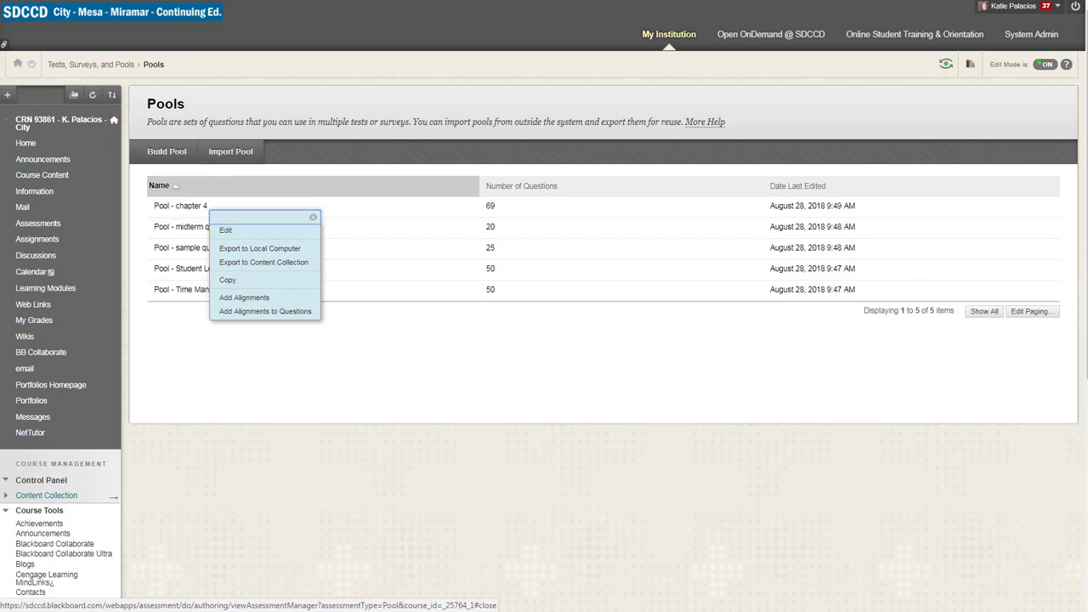
click(312, 218)
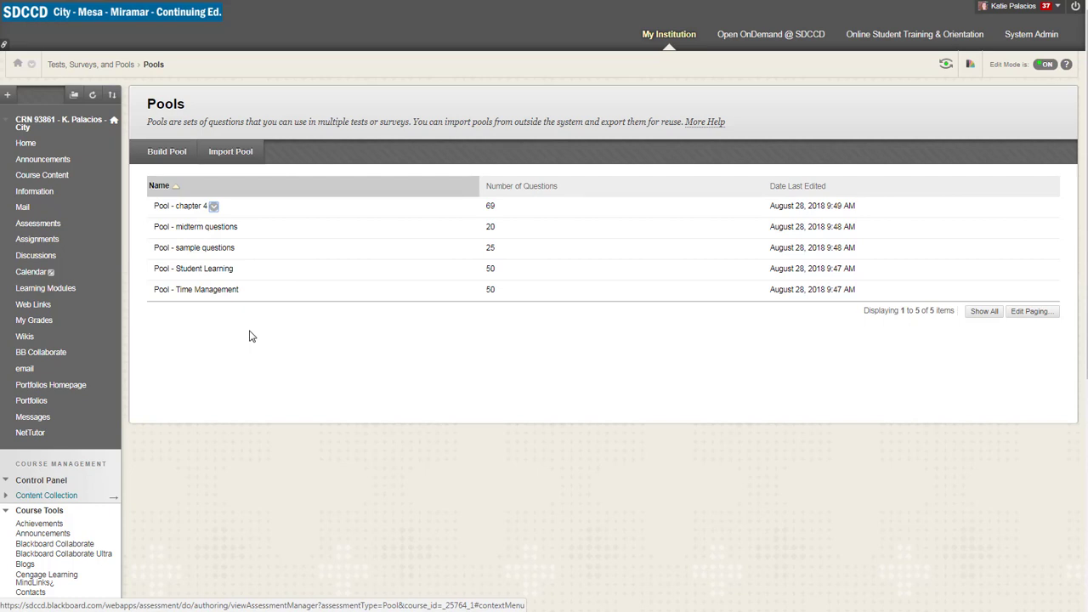
scroll(188, 520, down, 3)
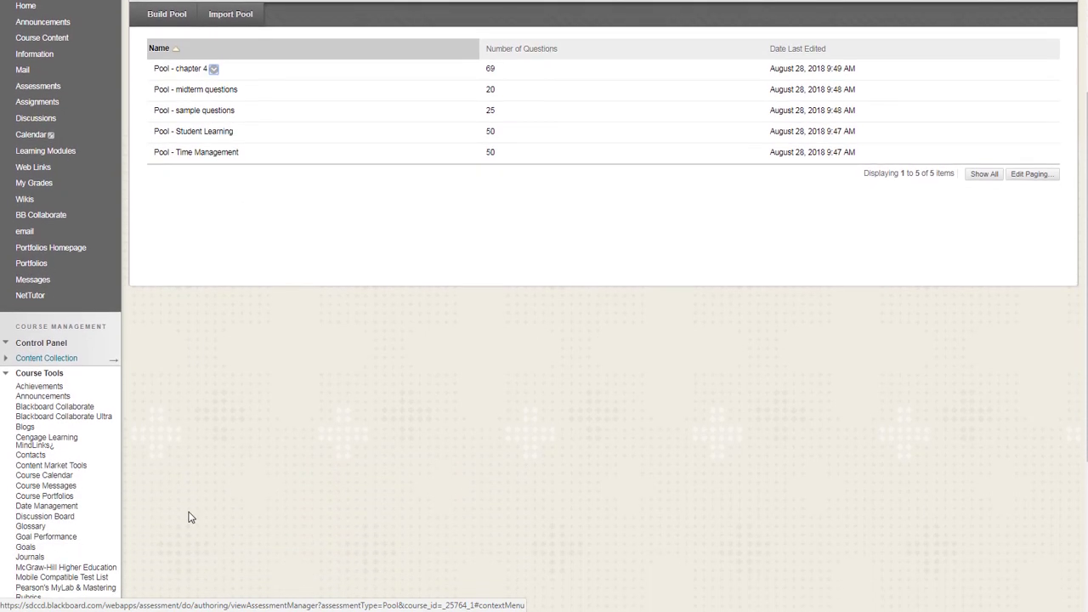
scroll(178, 508, down, 2)
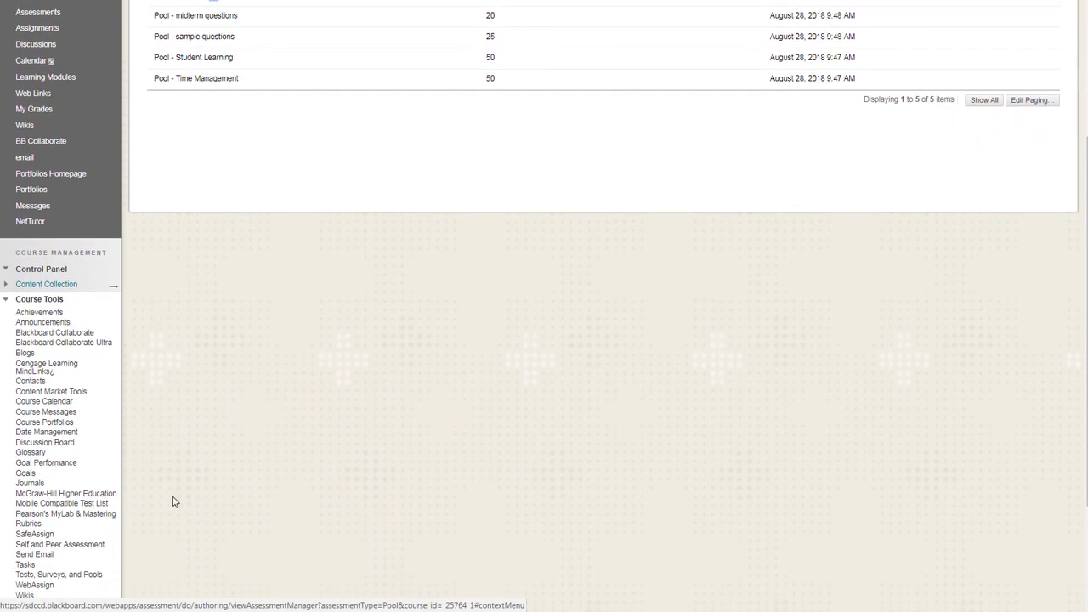
Step: Start a new Export Package under Packages and Utilities > Export/Archive Course
click(10, 299)
click(6, 540)
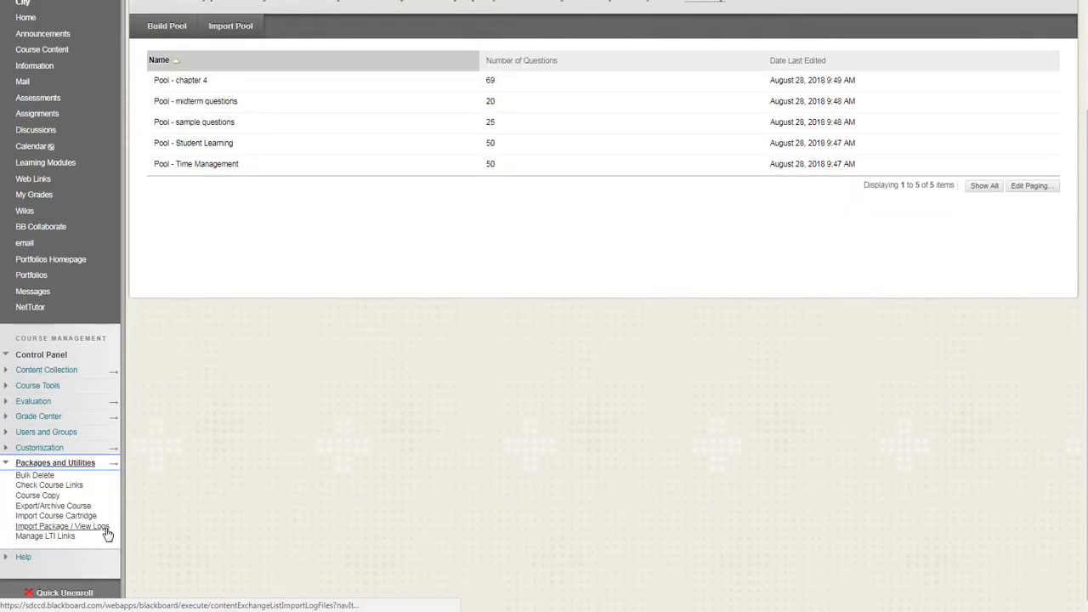
click(51, 505)
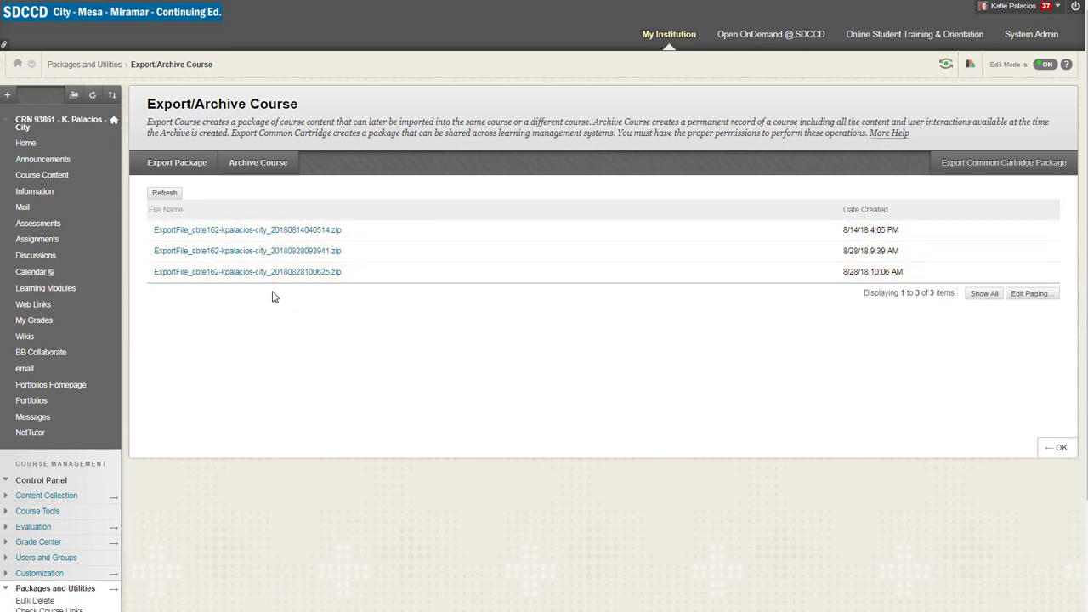
click(176, 166)
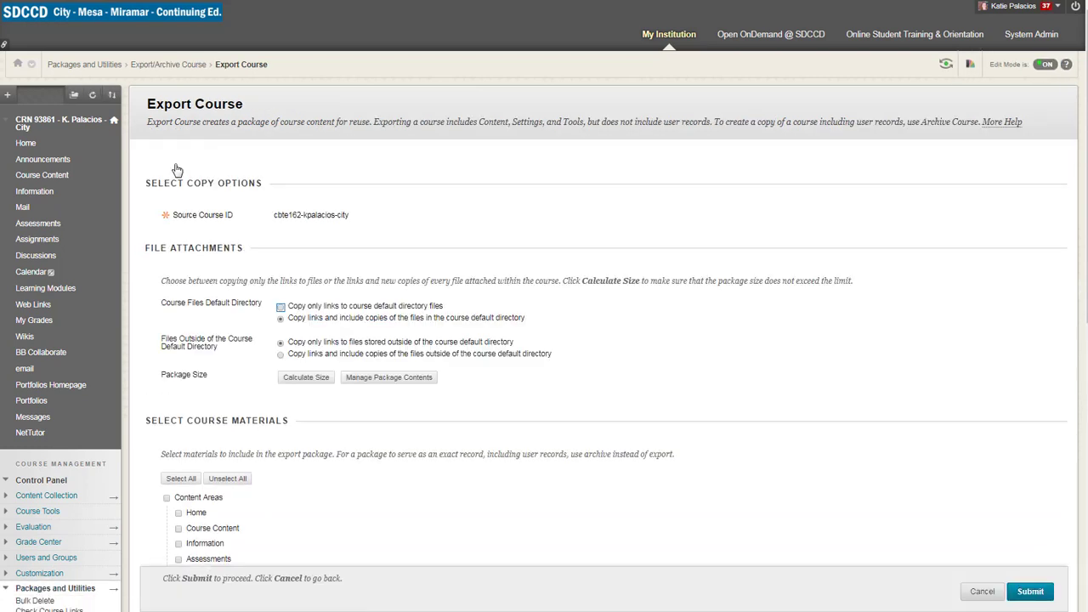
Step: Include copies of outside files and Tests, Surveys, and Pools, then submit the export
click(280, 354)
click(278, 358)
scroll(524, 381, down, 5)
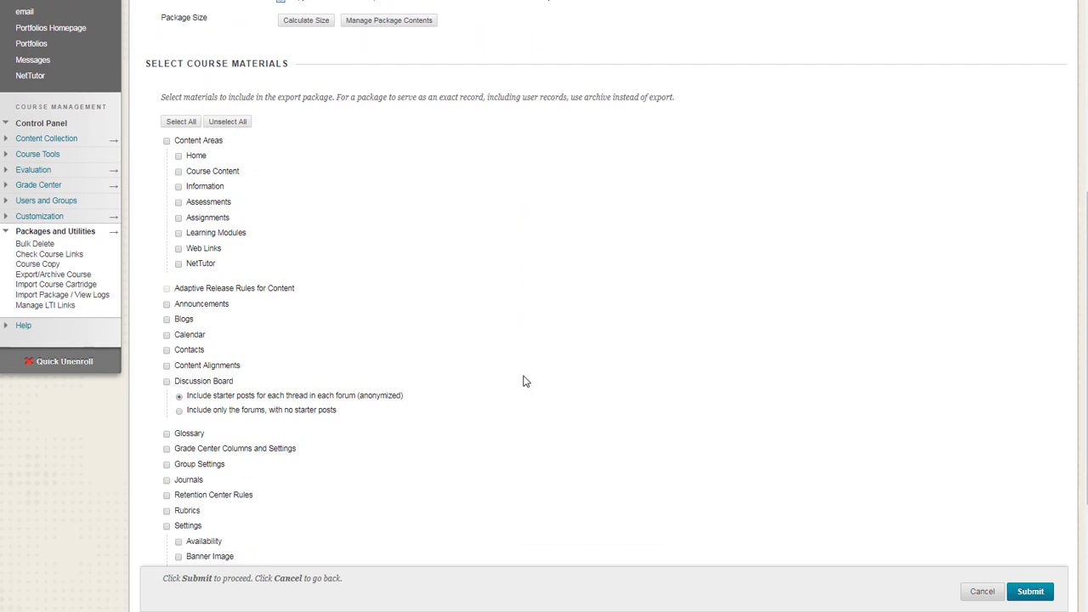
scroll(524, 381, down, 3)
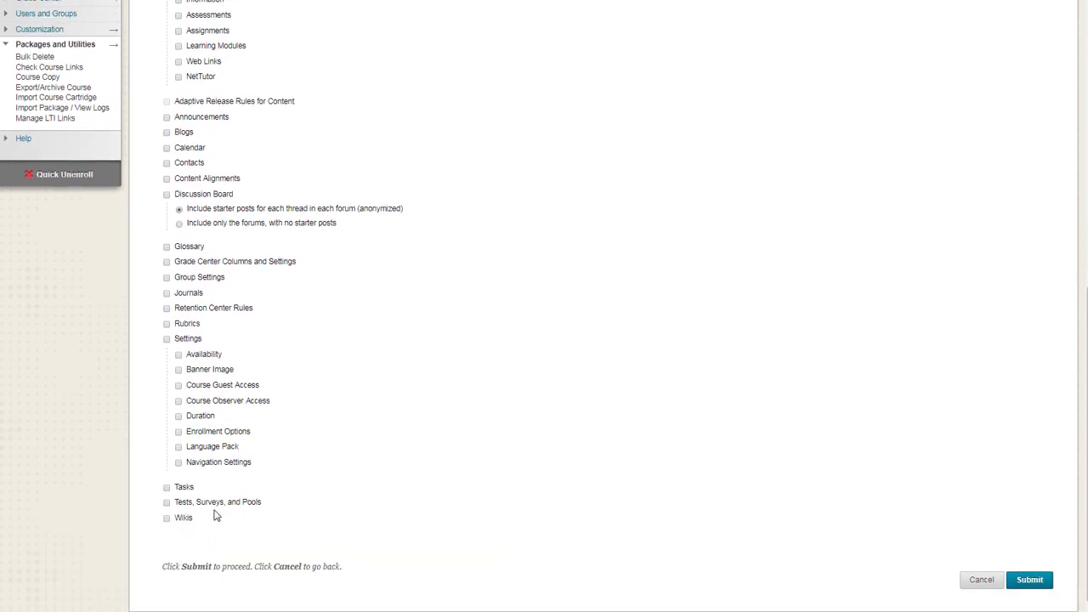
click(167, 502)
click(1030, 581)
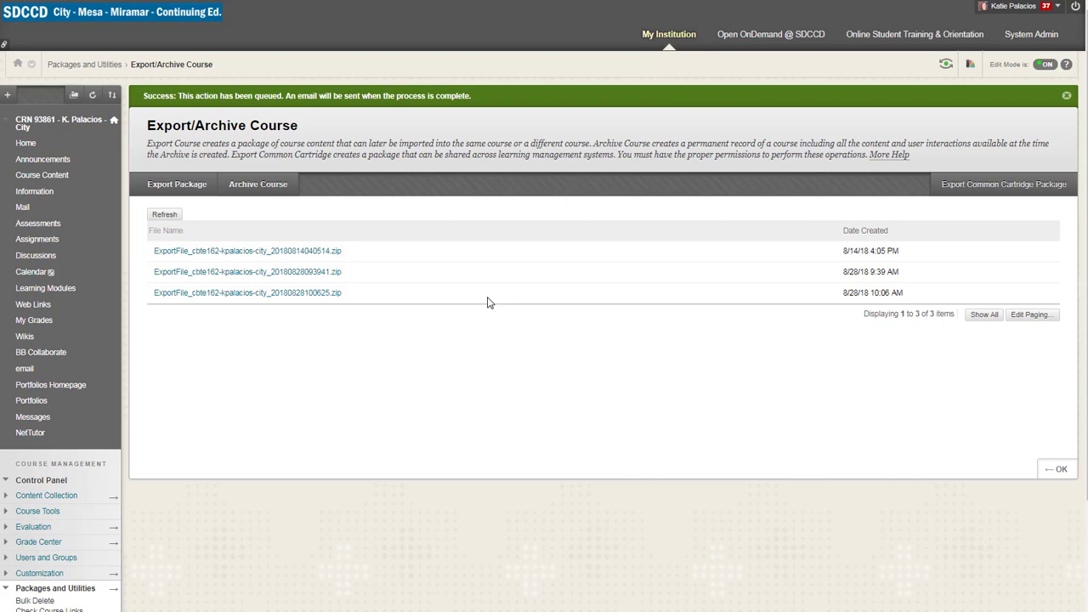
Step: Refresh the export list and download the 8/28/18 11:00 AM ExportFile zip
click(164, 216)
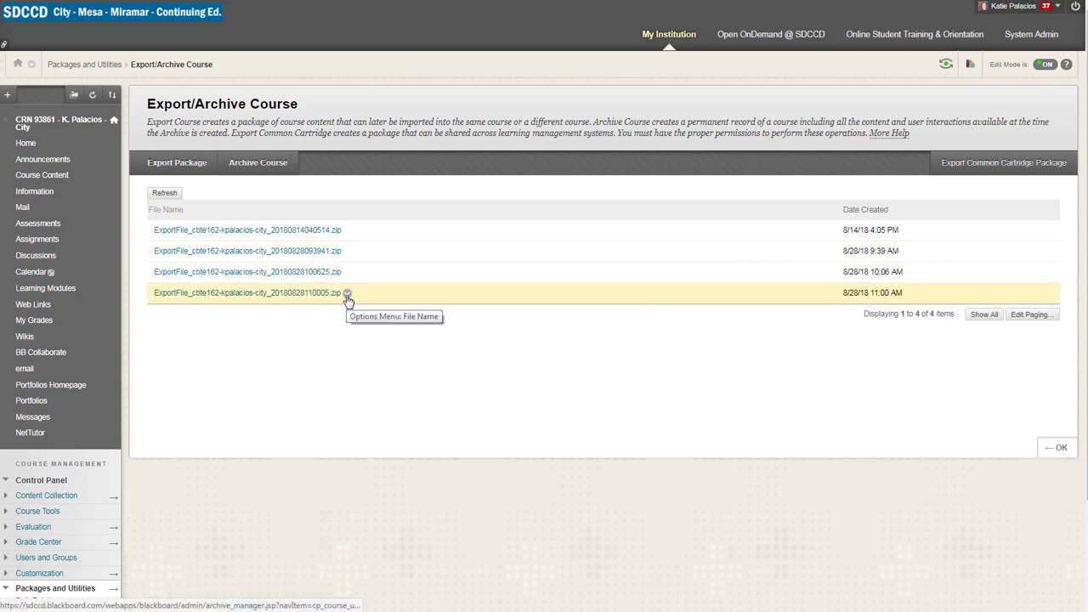
click(347, 297)
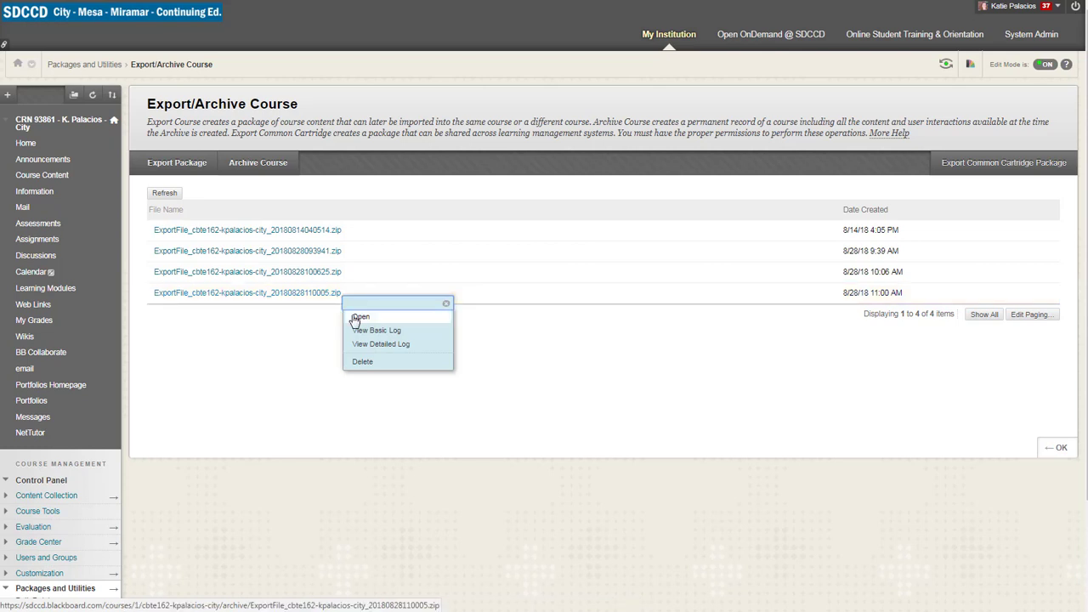
click(361, 317)
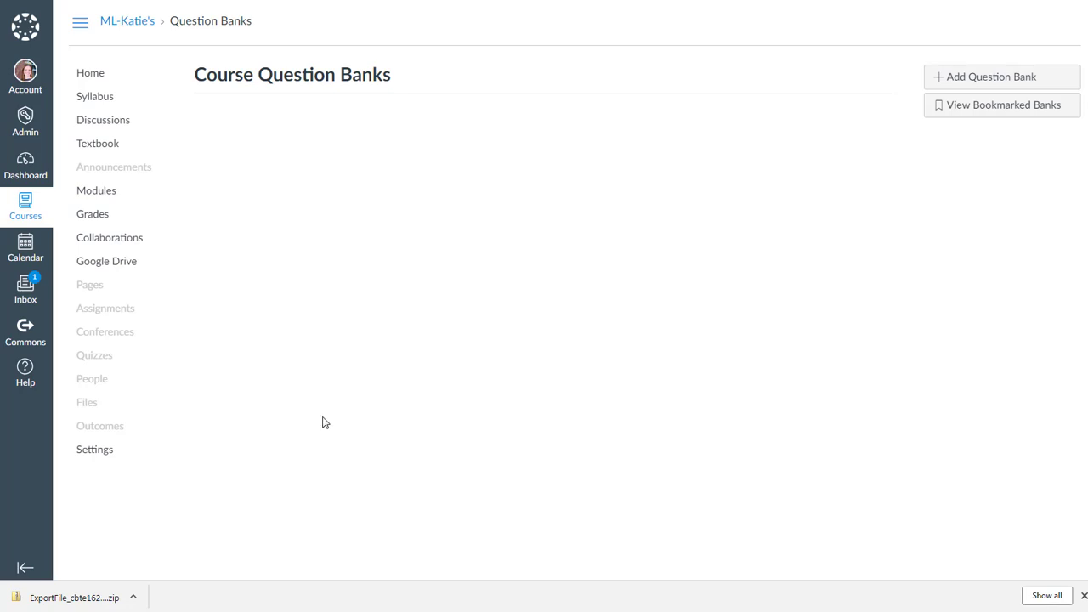
Step: Start a Canvas course import with content type Blackboard 6/7/8/9 export .zip file
click(105, 455)
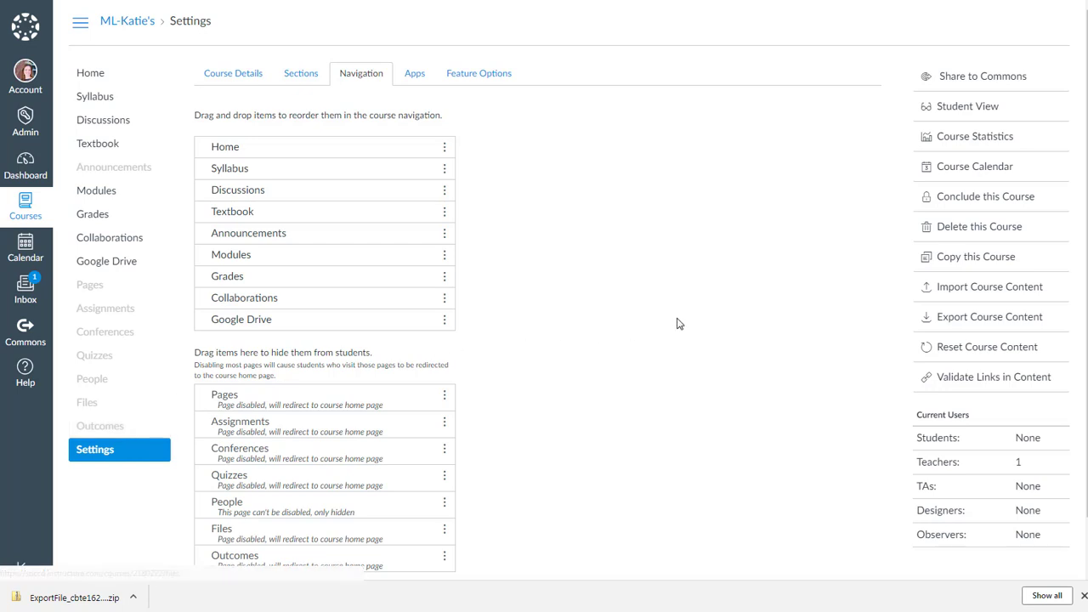
click(989, 287)
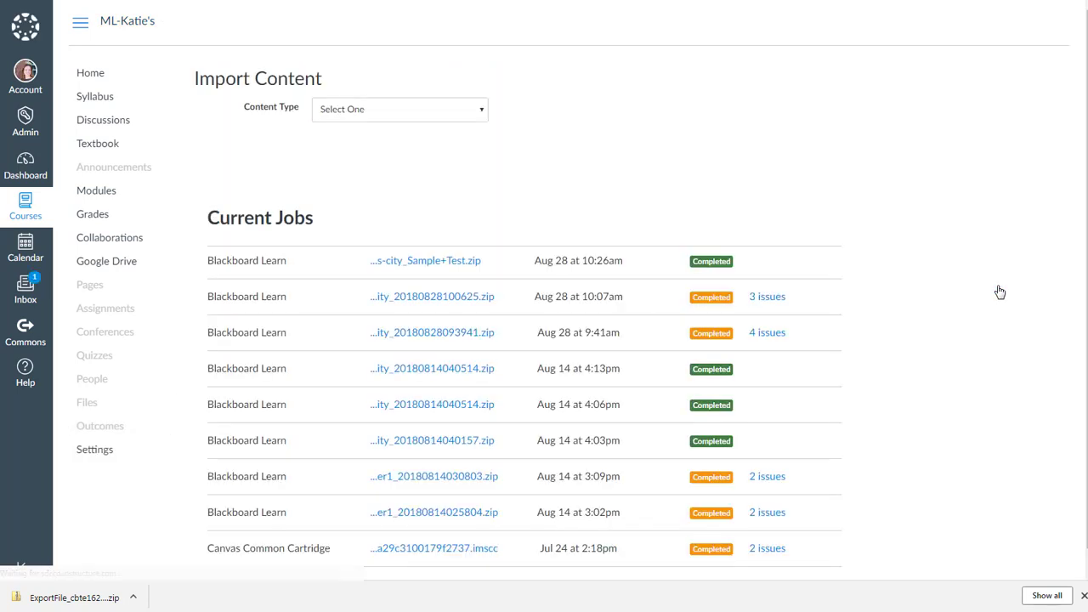
click(340, 108)
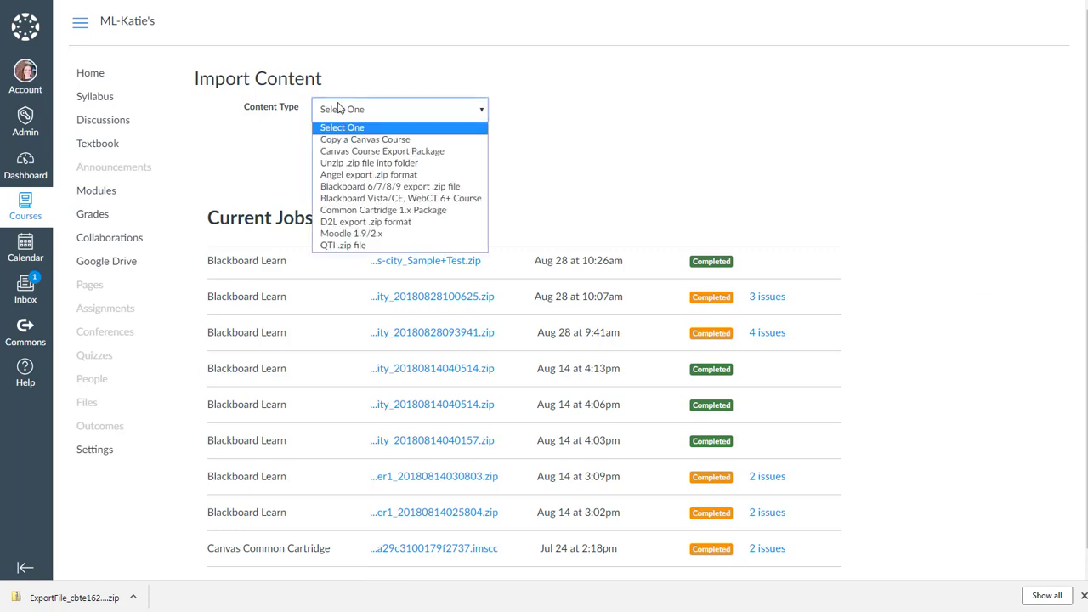
click(345, 187)
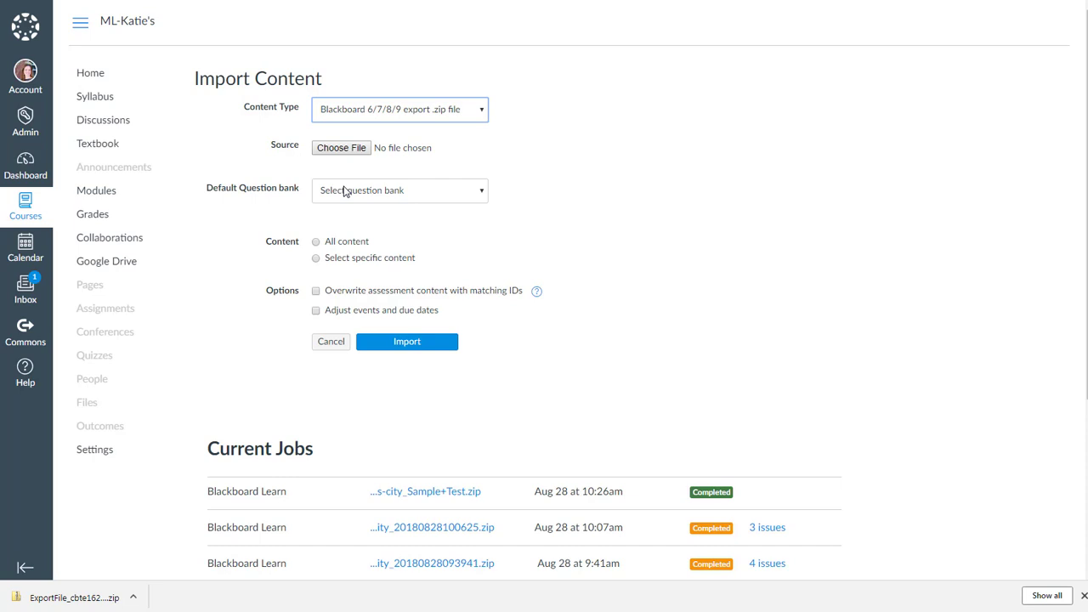
Step: Attach the 8/28 11:00 AM export zip from Downloads as the import source
click(340, 148)
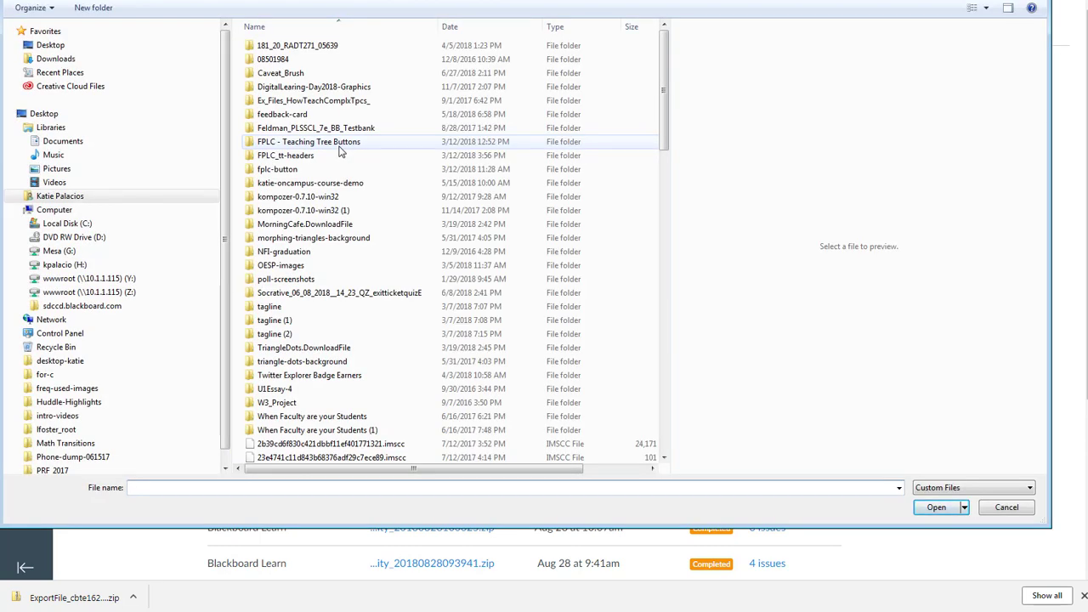
click(52, 60)
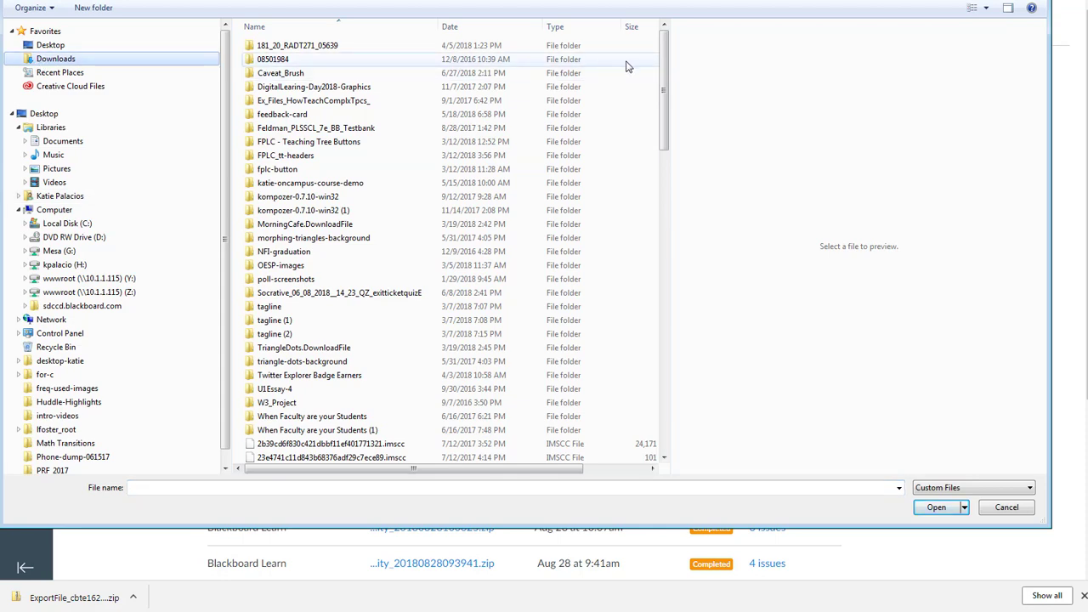
drag(664, 70, 644, 241)
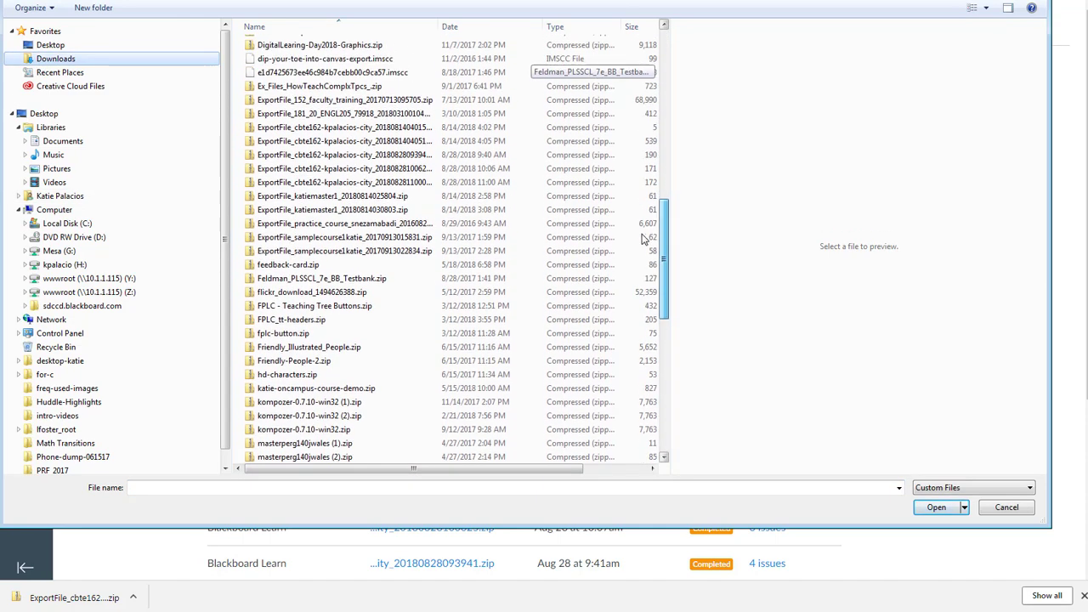
click(418, 184)
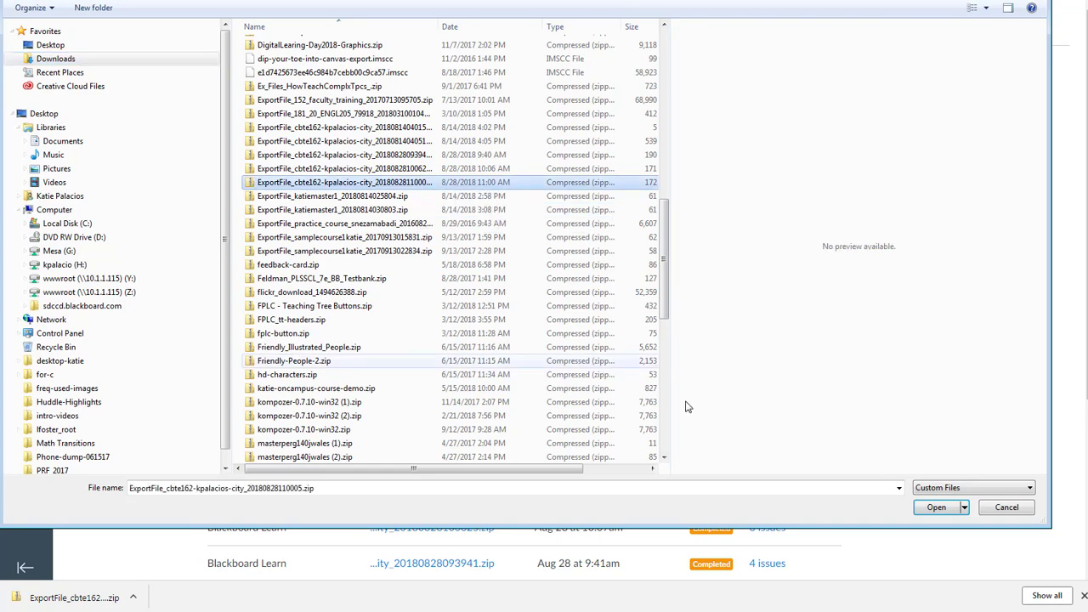
click(950, 506)
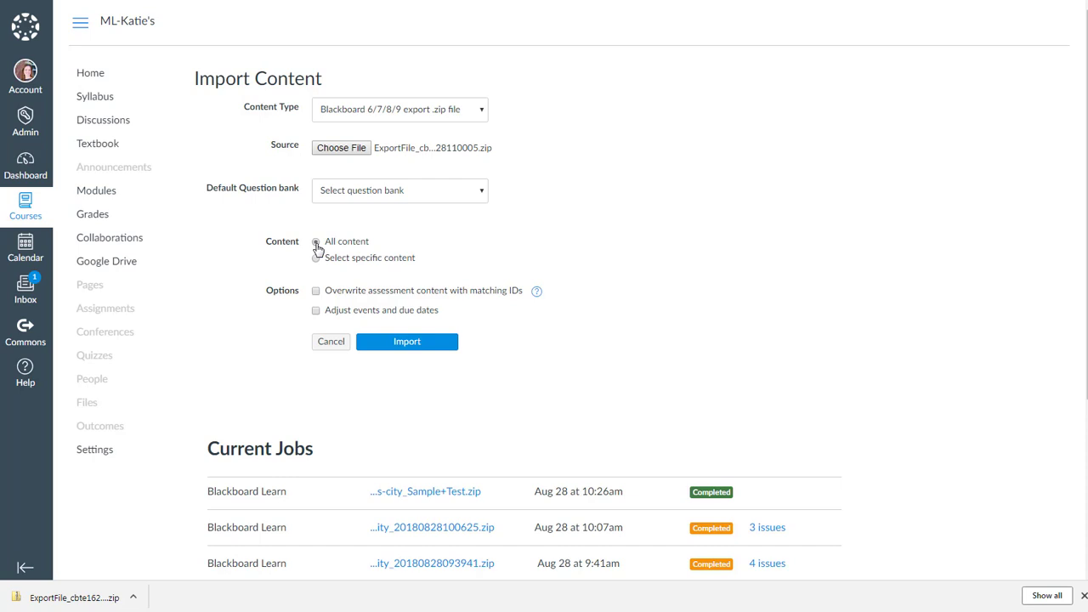
Step: Import all content from the Blackboard zip and view the job's 3 missing-link issues
click(317, 243)
click(395, 348)
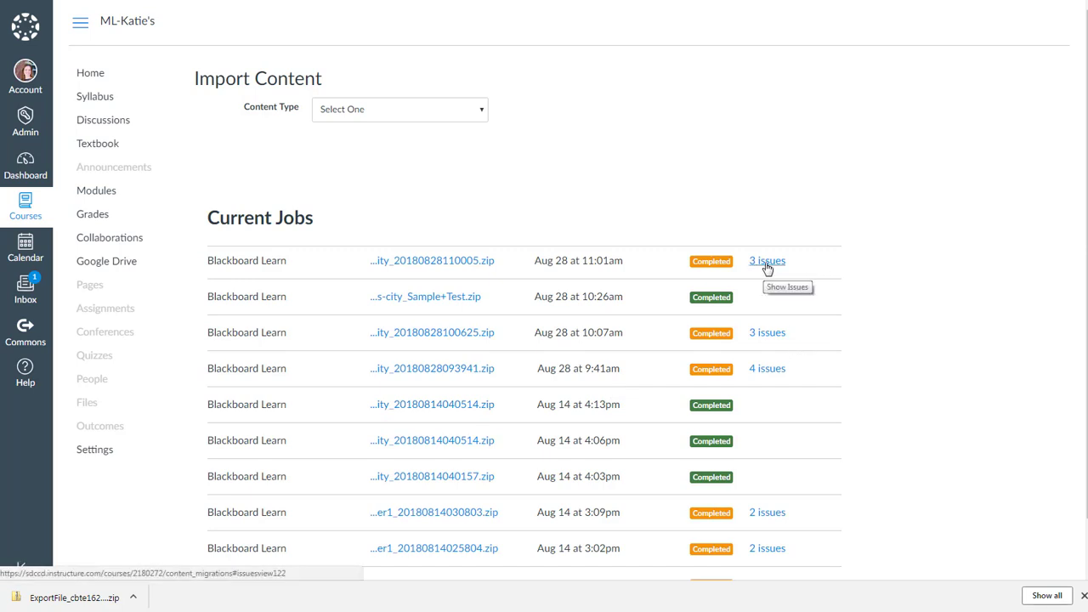
click(765, 267)
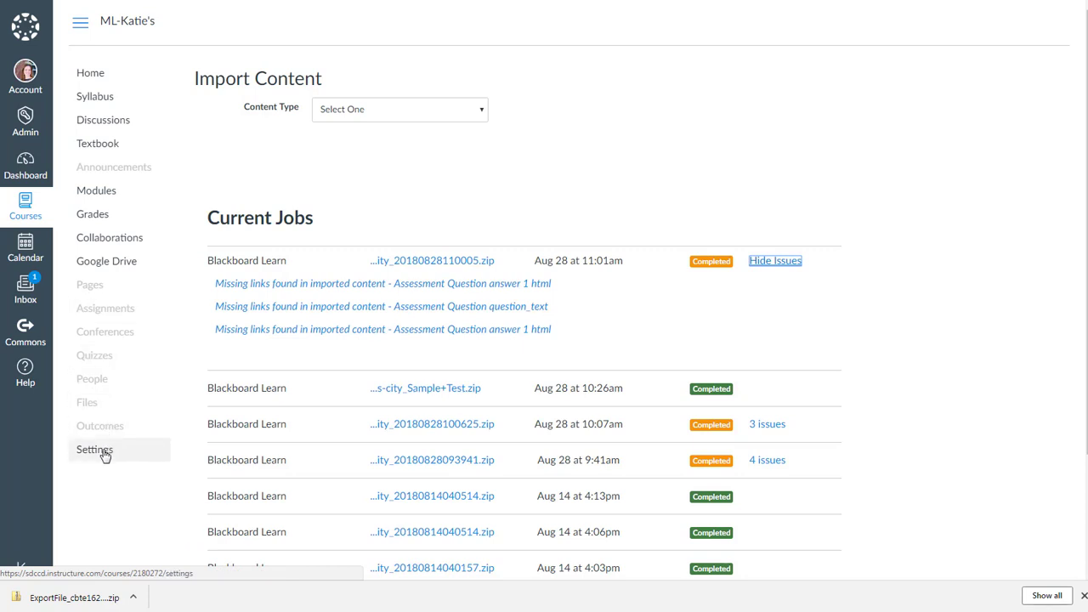
Step: Check Manage Question Banks to confirm the six imported Blackboard banks
click(100, 361)
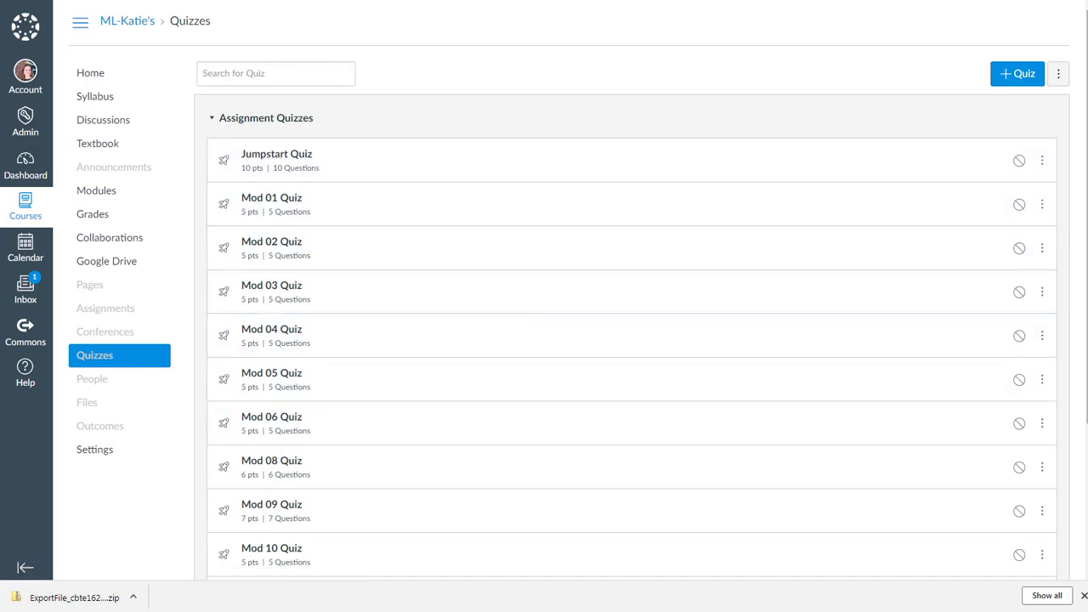
scroll(1076, 333, down, 4)
scroll(1071, 254, up, 4)
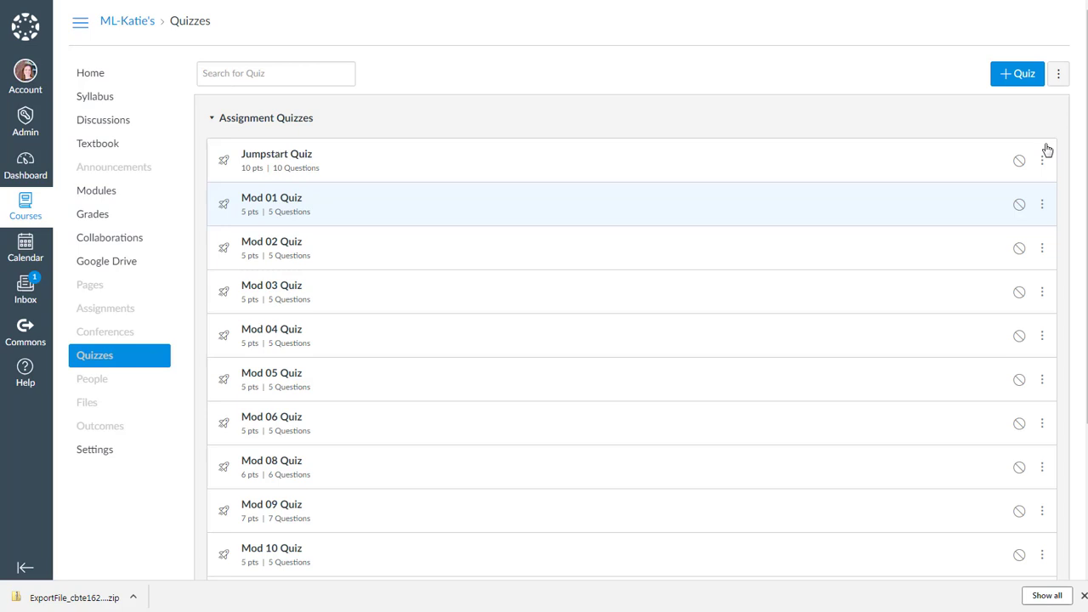
click(1058, 73)
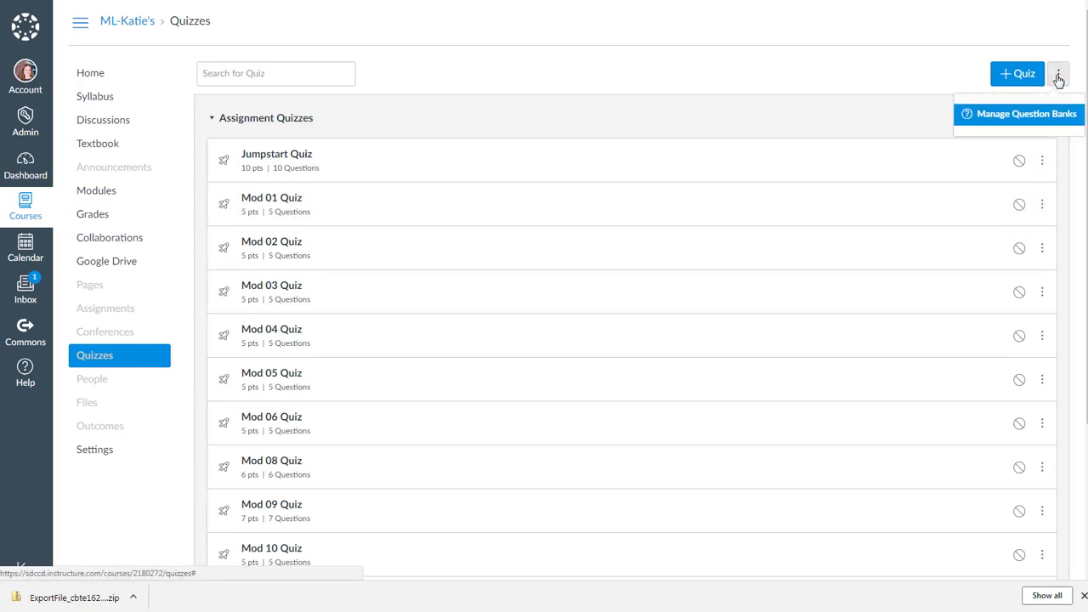
click(1027, 113)
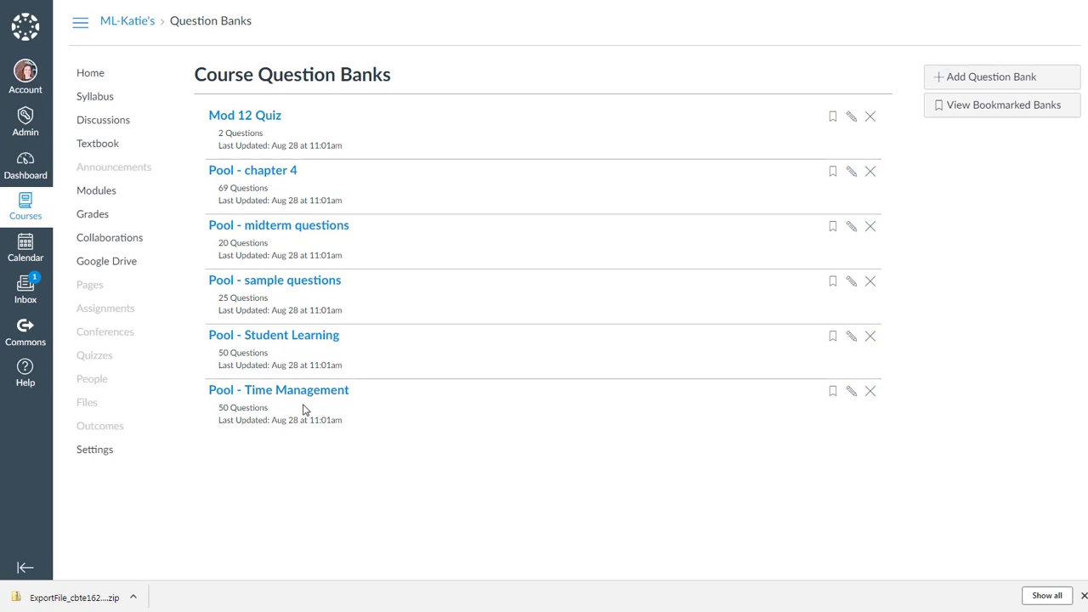
Step: Return to the Quizzes list showing Jumpstart Quiz and the numbered Mod quizzes
click(103, 364)
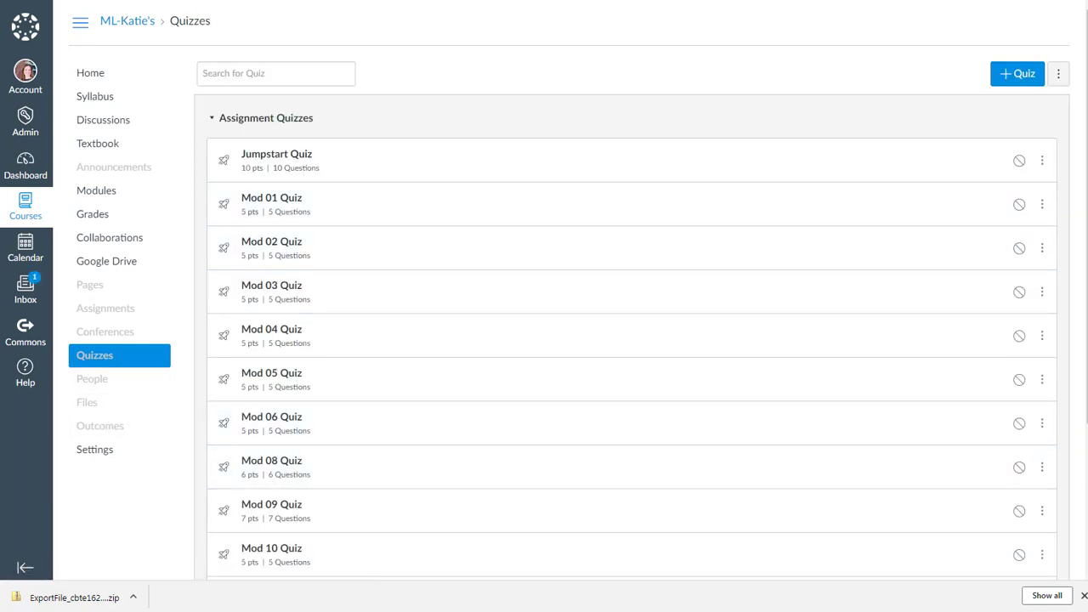
scroll(569, 289, down, 1)
scroll(570, 288, up, 1)
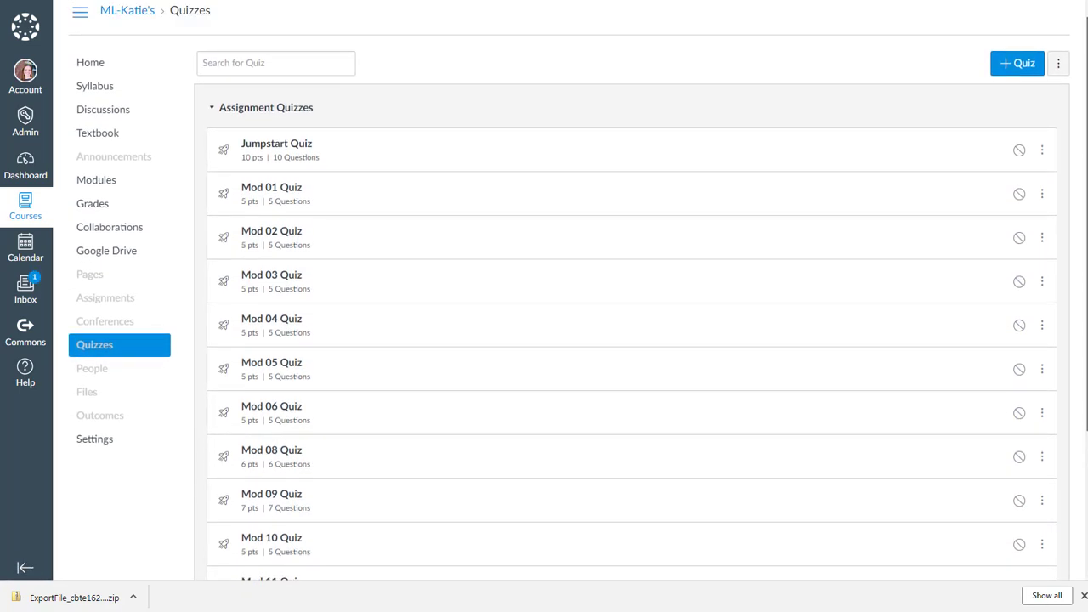